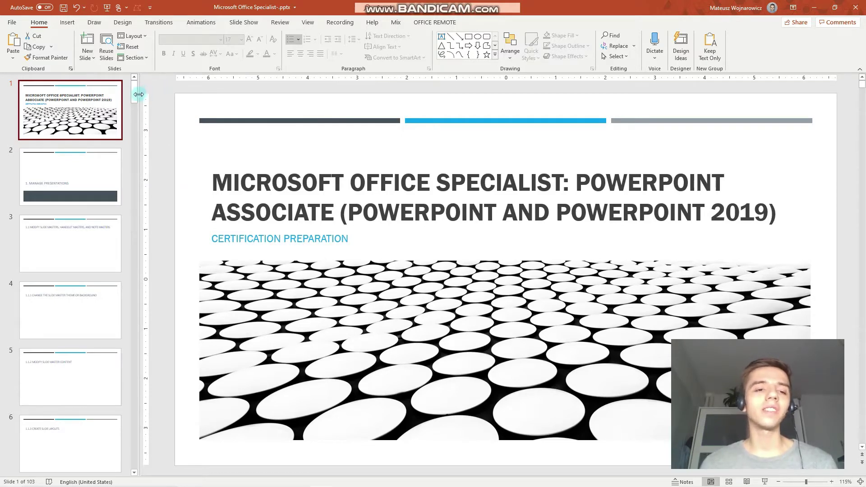
- Browse slides 91 through 95 in the thumbnail pane, settling on slide 93
left_click_drag(137, 93, 132, 428)
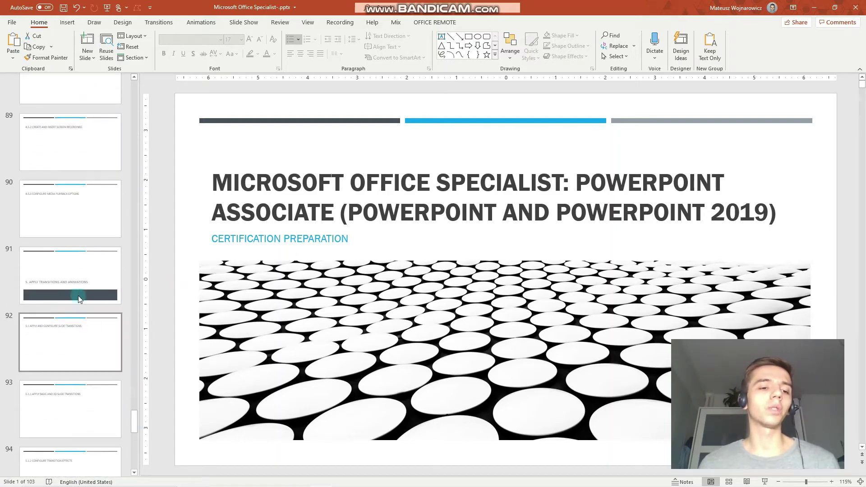
left_click(79, 299)
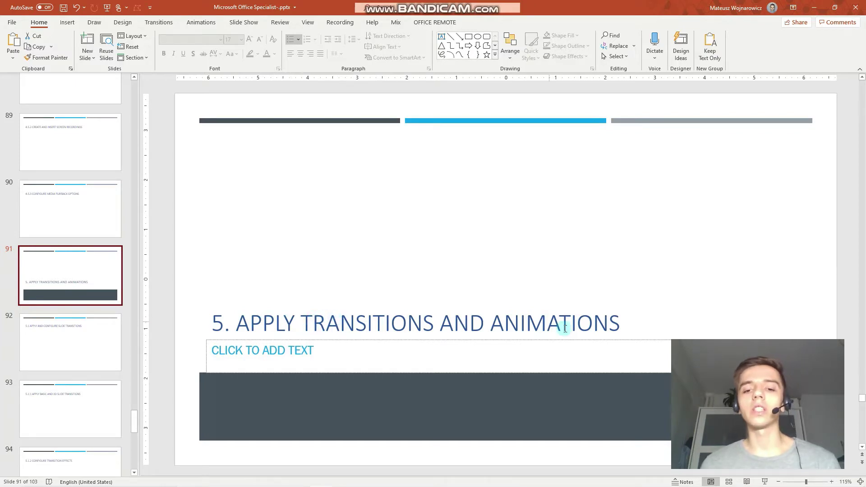
scroll(87, 298, "down", 3)
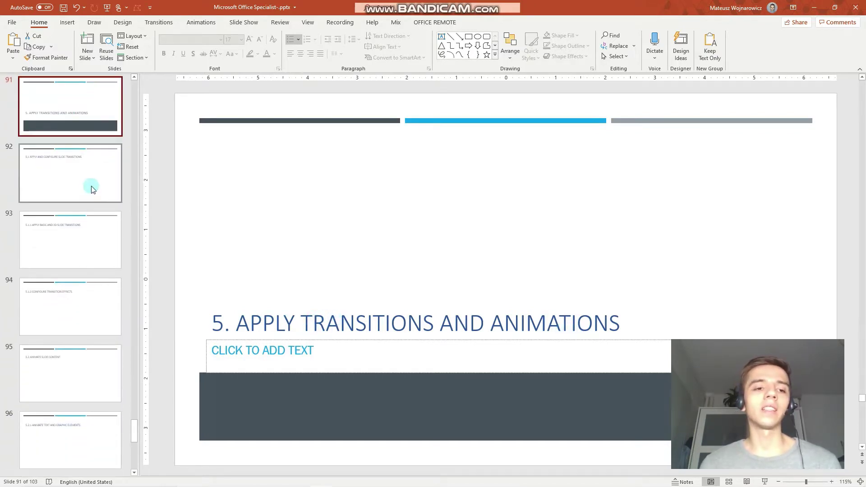
left_click(93, 194)
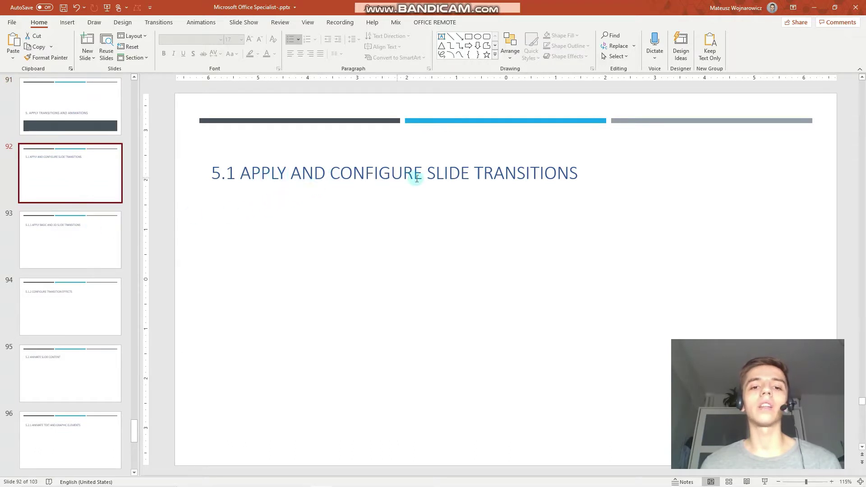
left_click(94, 221)
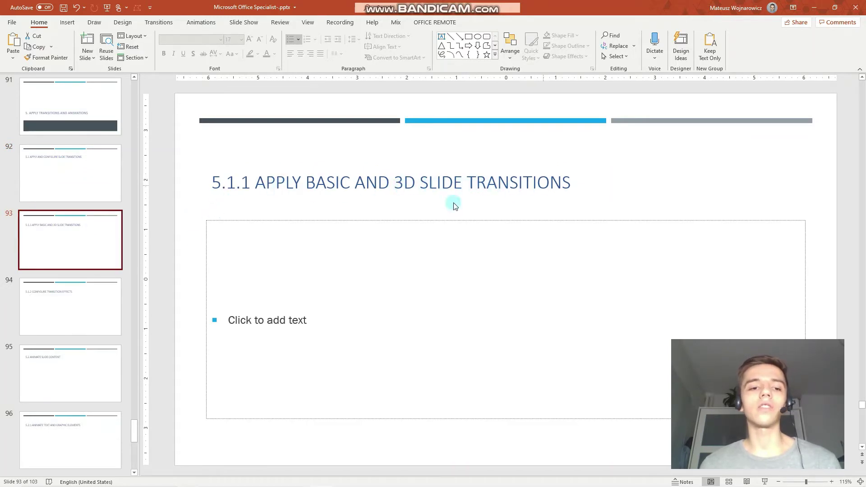
left_click(103, 303)
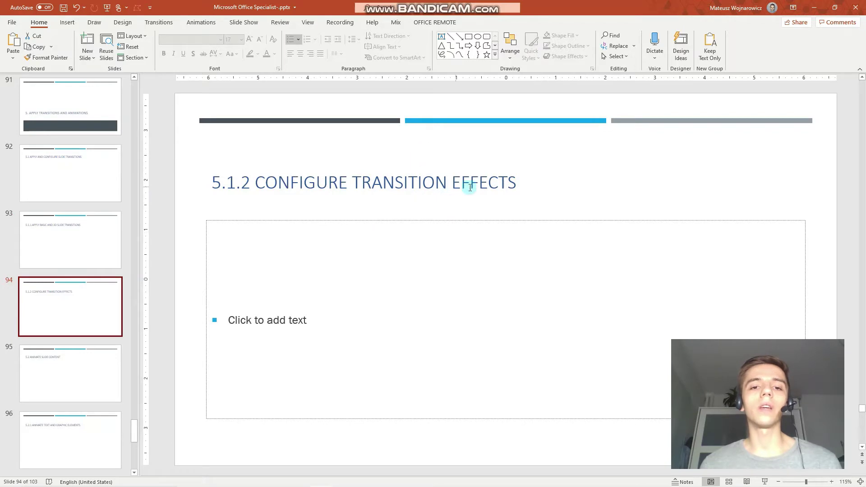
left_click(77, 353)
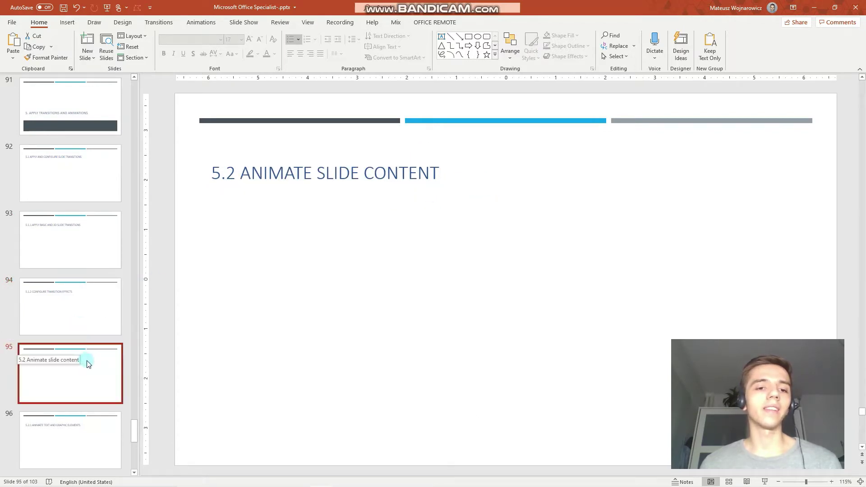
left_click(77, 247)
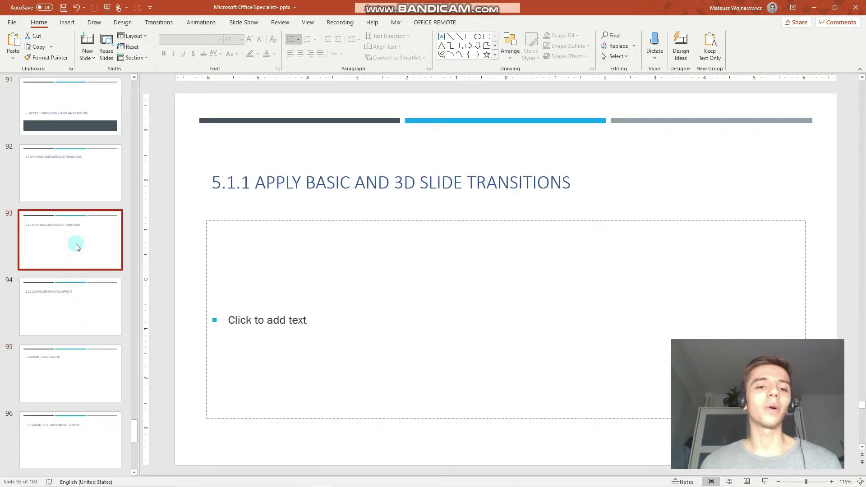
- Switch to Slide Sorter view, scroll the grid and bring up the Transitions options
left_click(732, 482)
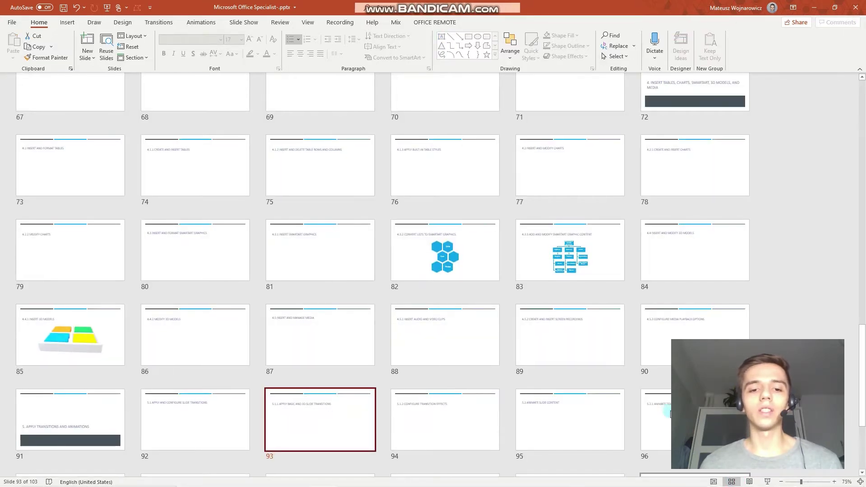
scroll(671, 414, "down", 3)
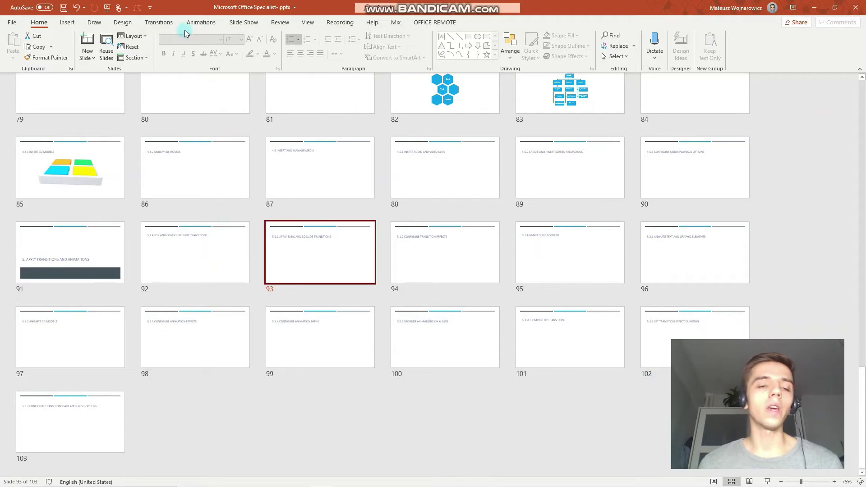
left_click(159, 23)
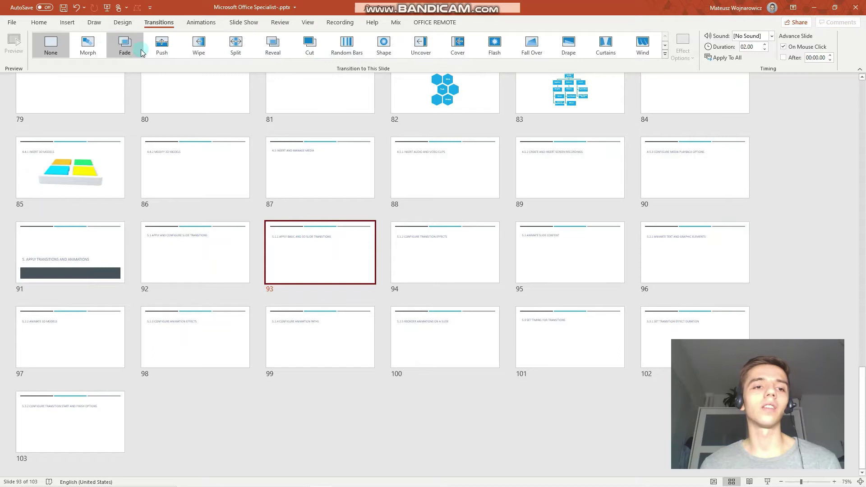
- Apply the Fracture transition to slide 93 and preview it several times
left_click(665, 55)
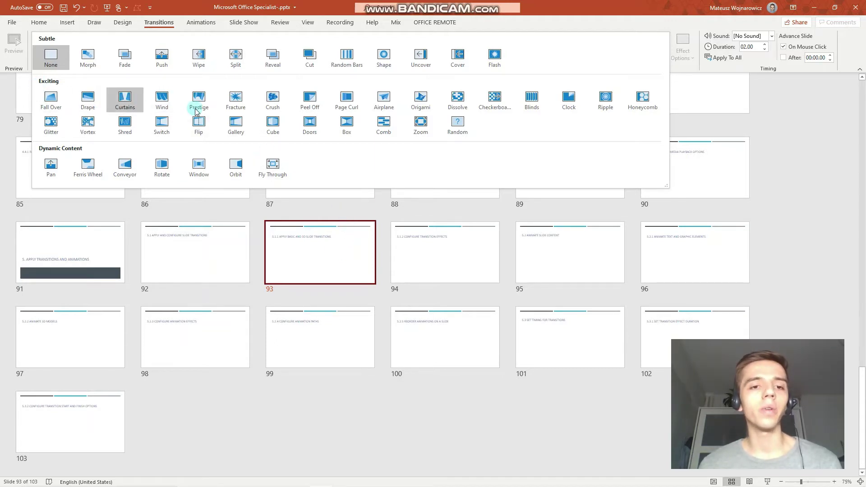
left_click(239, 111)
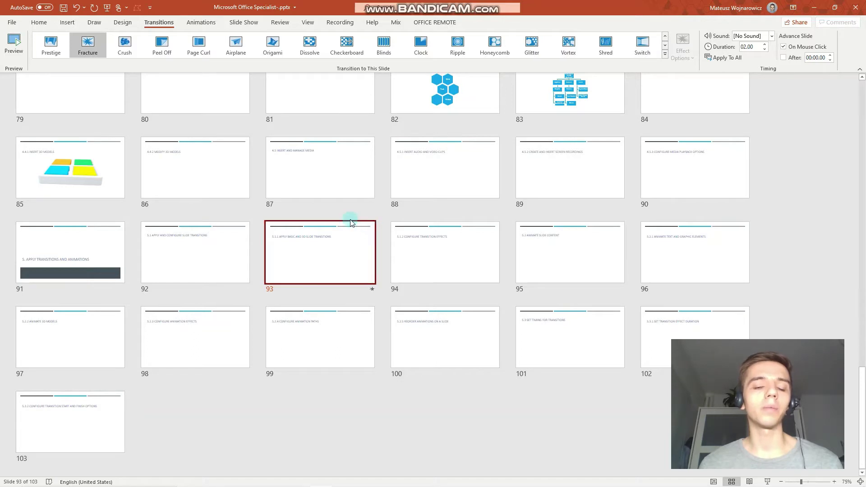
left_click(373, 289)
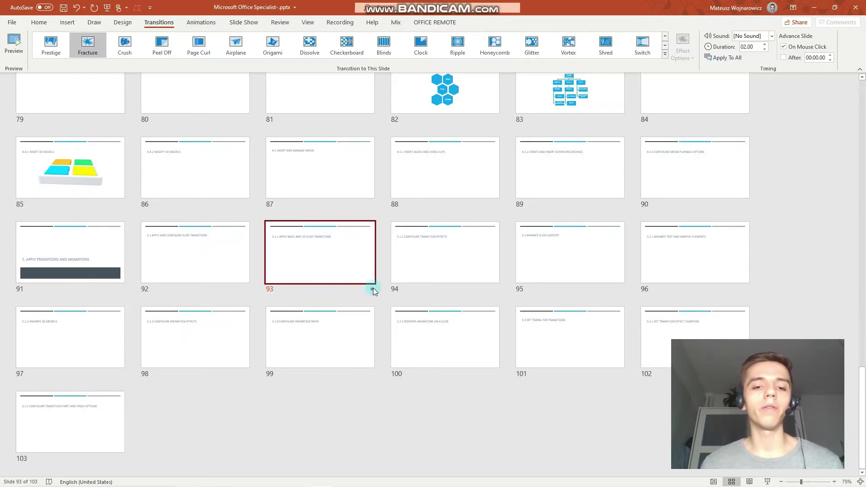
left_click(373, 289)
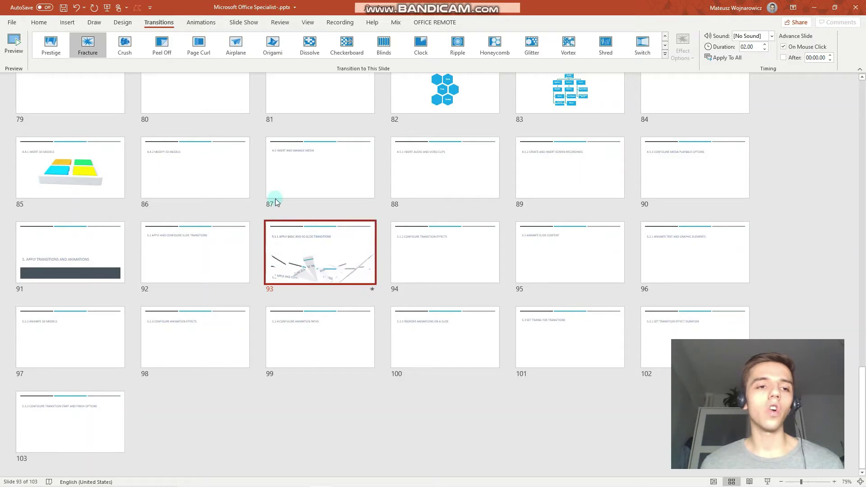
left_click(18, 55)
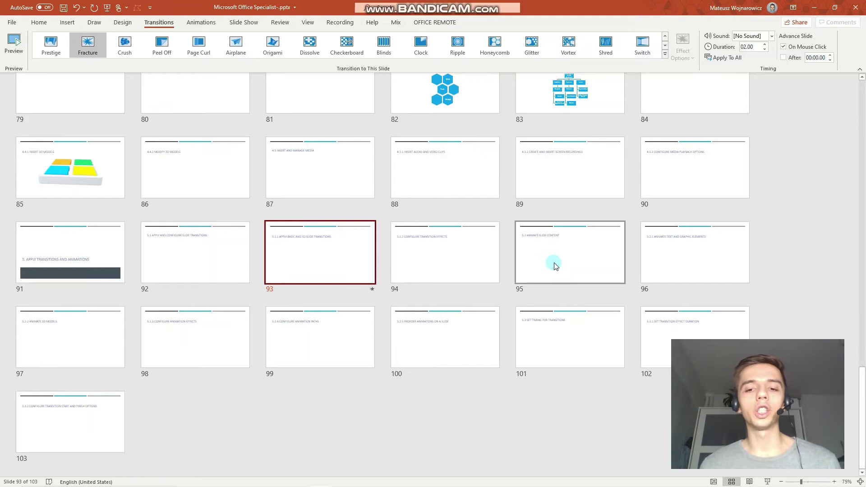
- Select slides 93–95 and apply Fracture to them, briefly adding and removing slide 99
left_click(568, 261, "shift")
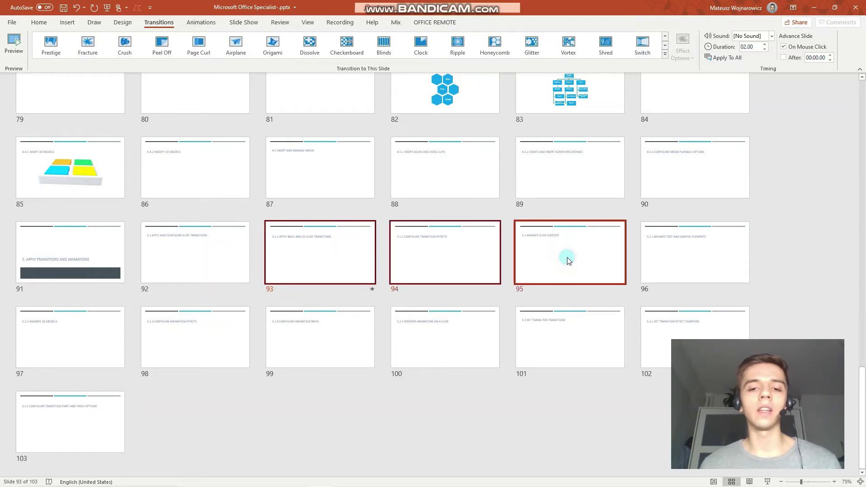
left_click(94, 52)
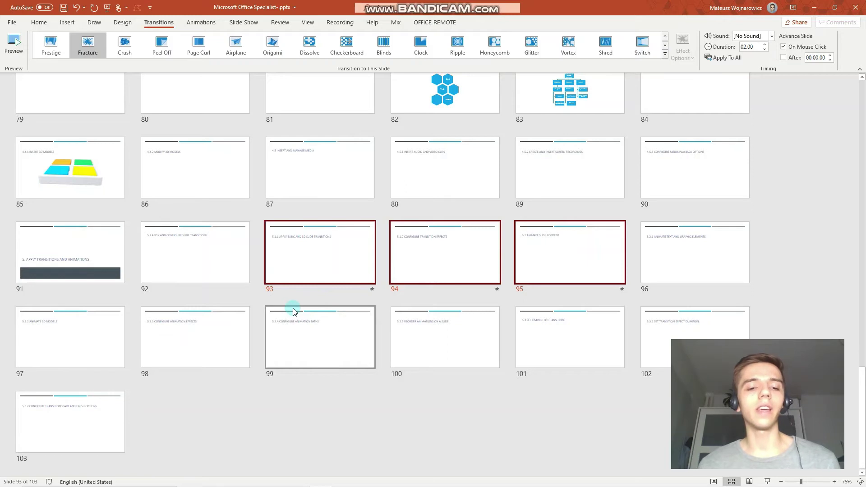
left_click(310, 328, "ctrl")
mouse_move(479, 480)
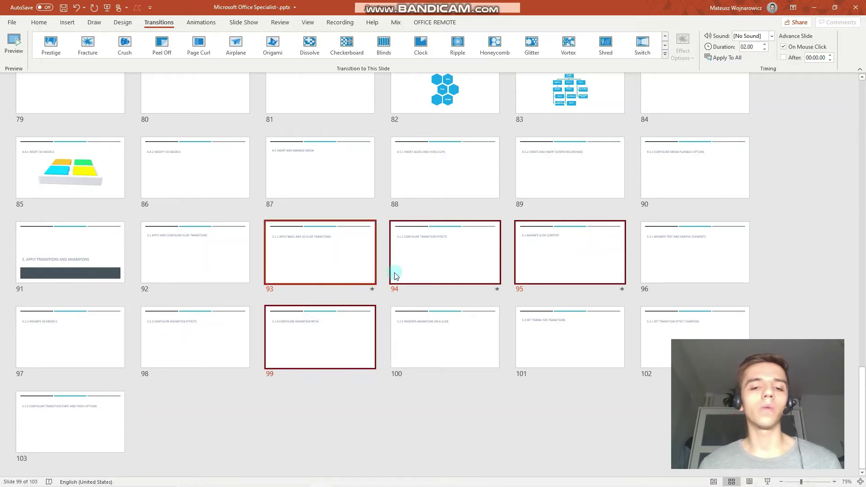
left_click(357, 342, "ctrl")
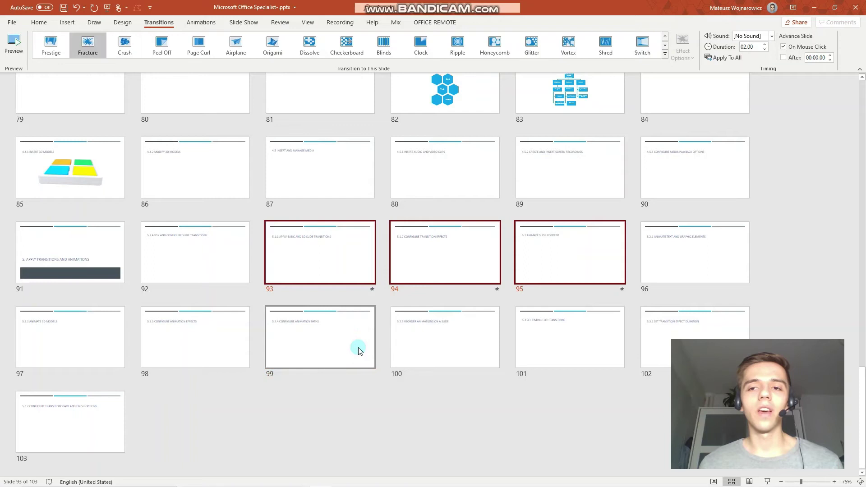
- Select slide 93 alone and give it the Push transition
left_click(417, 302)
left_click(368, 278)
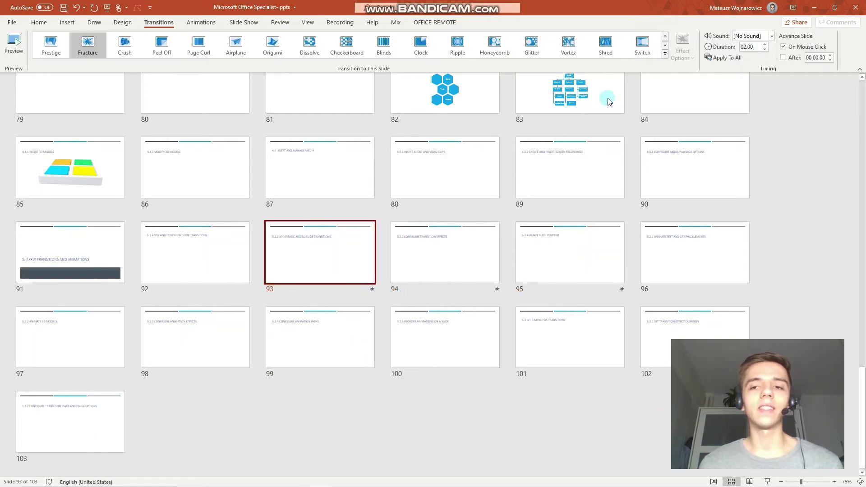
left_click(664, 55)
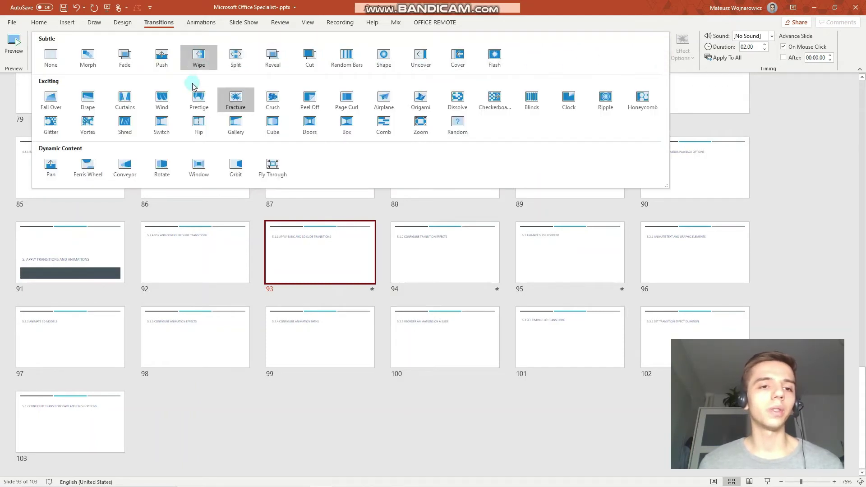
left_click(162, 63)
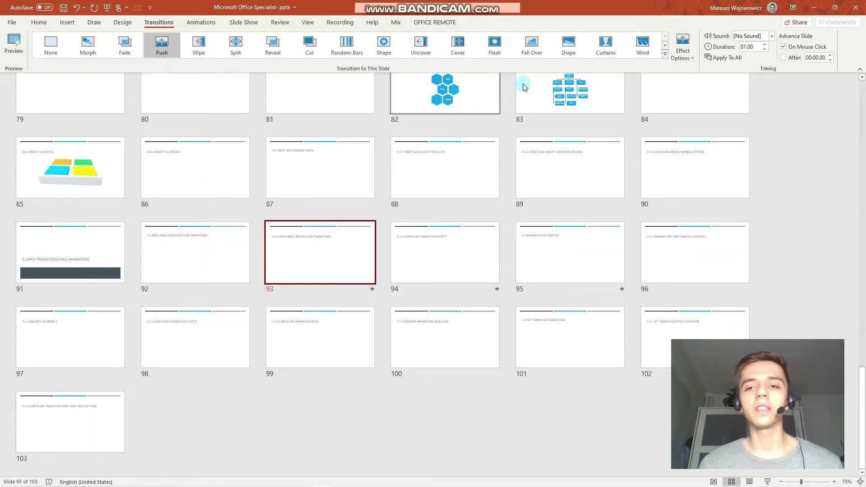
- Try the Push directions From Left and From Right, settling on From Top
left_click(689, 58)
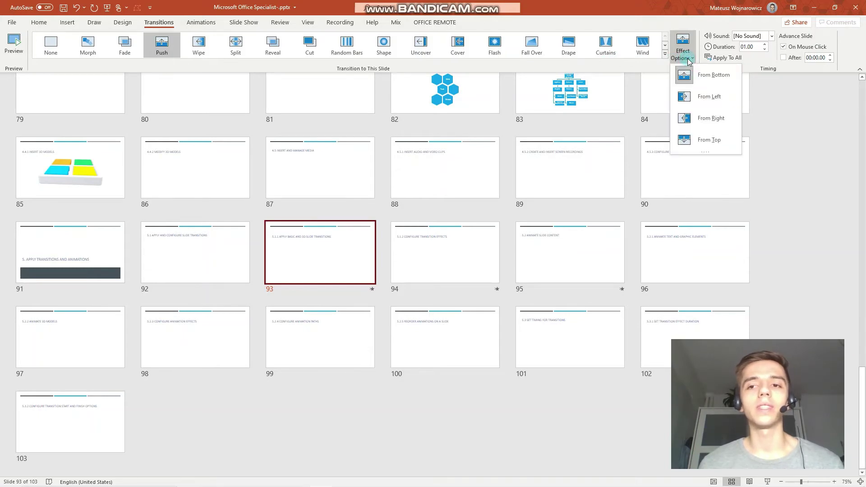
left_click(699, 97)
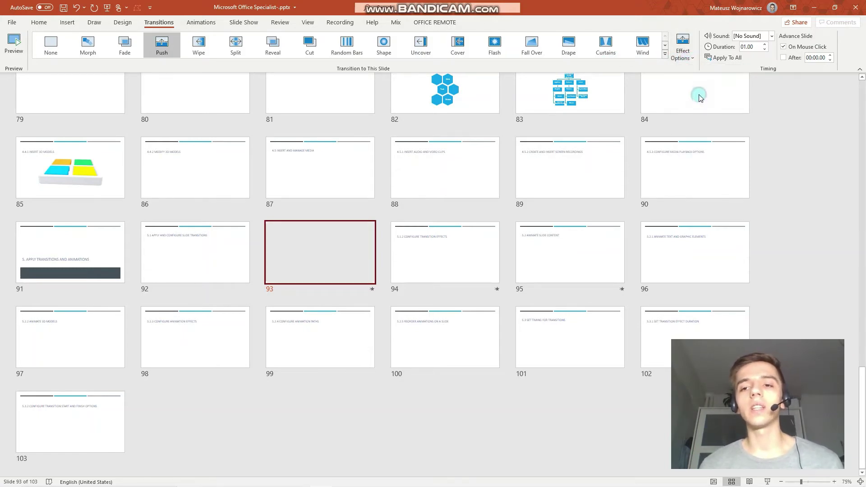
left_click(682, 56)
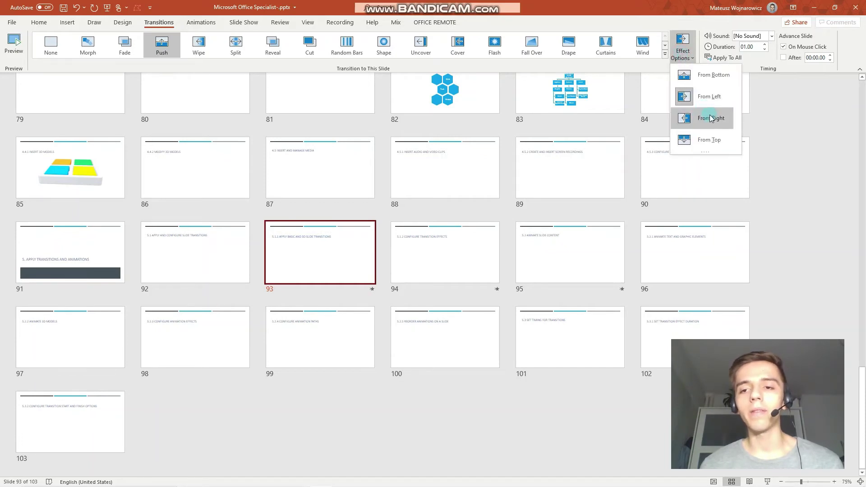
left_click(711, 119)
left_click(682, 47)
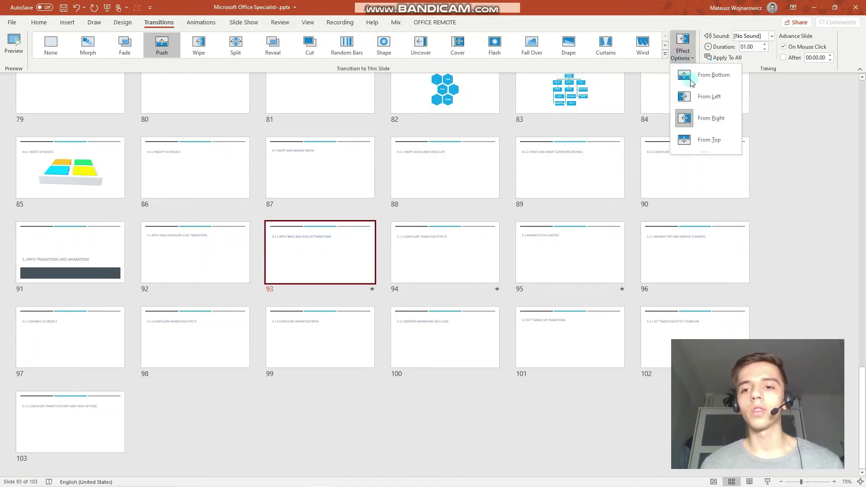
left_click(697, 140)
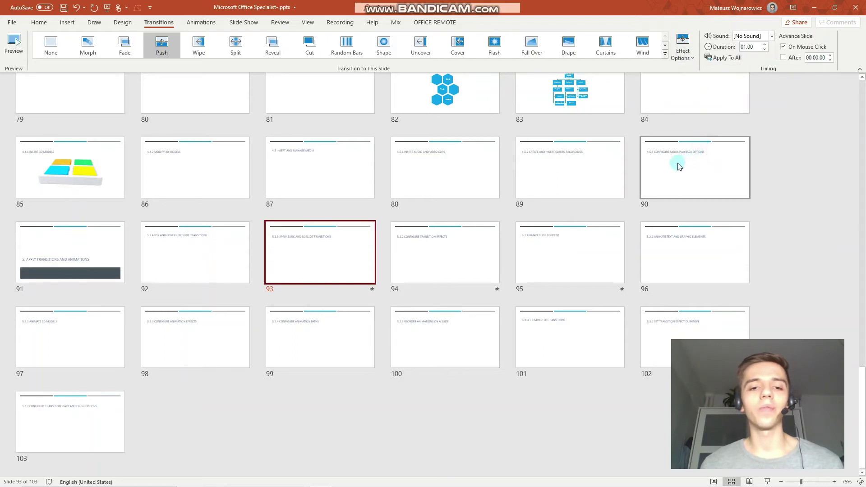
left_click(686, 64)
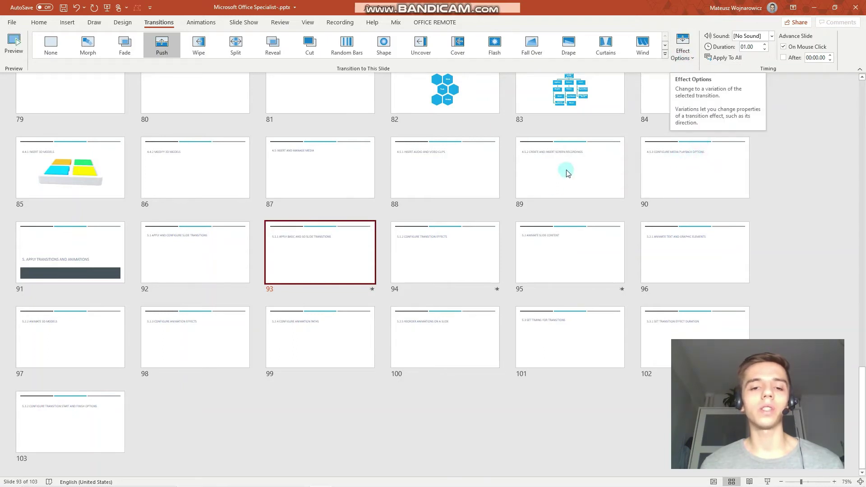
- Select slides 93–96 and give them the Random transition
left_click(676, 256, "shift")
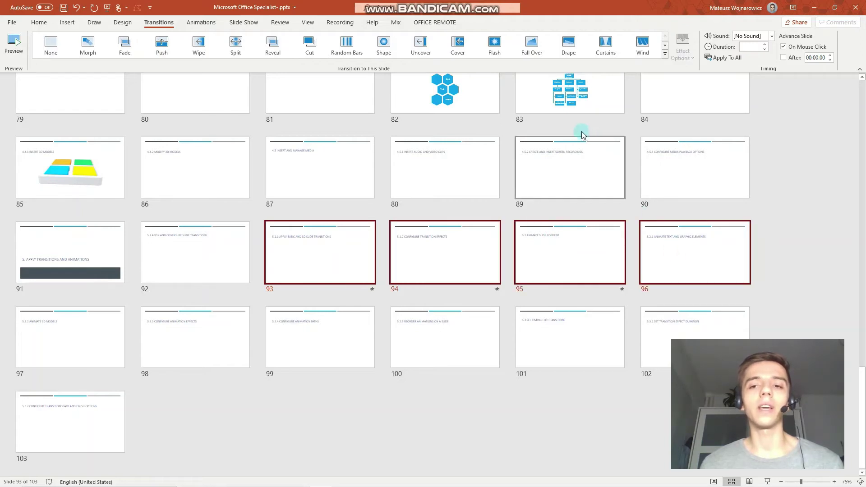
left_click(666, 55)
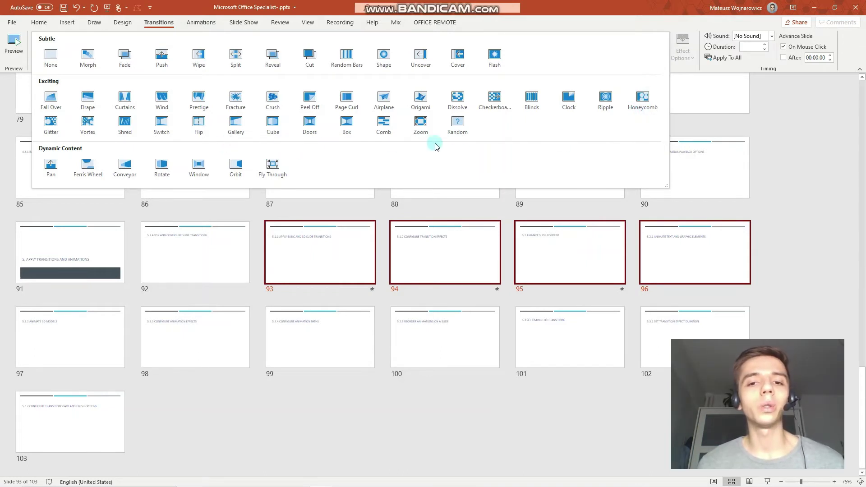
left_click(470, 131)
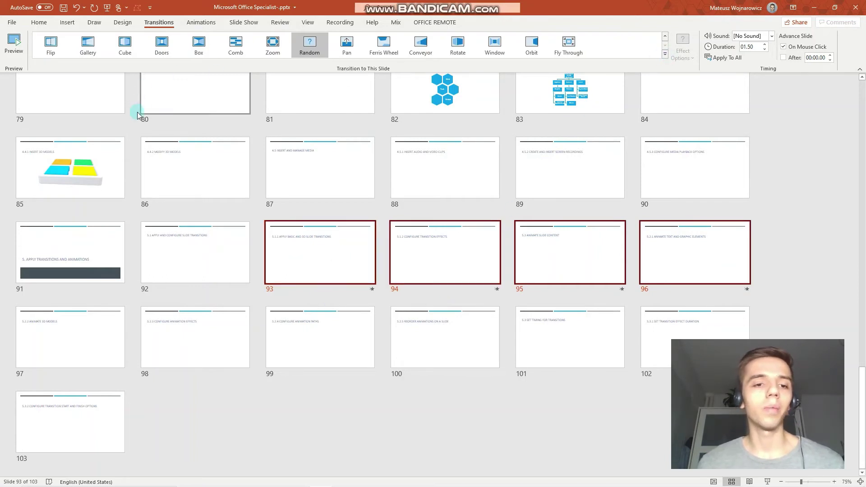
- Open slide 92 in Normal view, move to slide 93, and browse the transitions gallery without changing anything
left_click(227, 241)
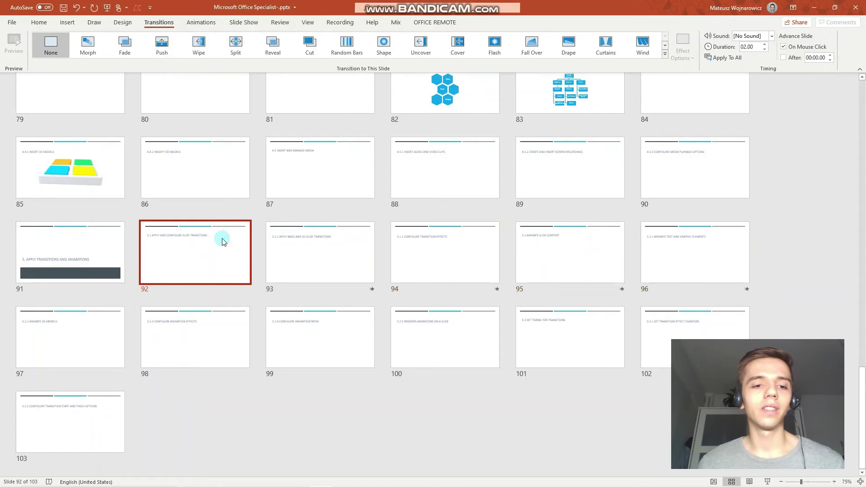
double_click(223, 235)
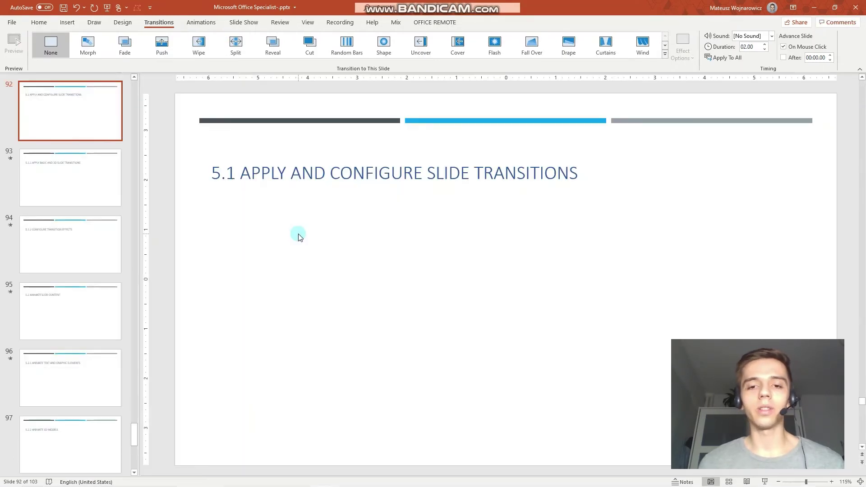
scroll(299, 236, "down", 1)
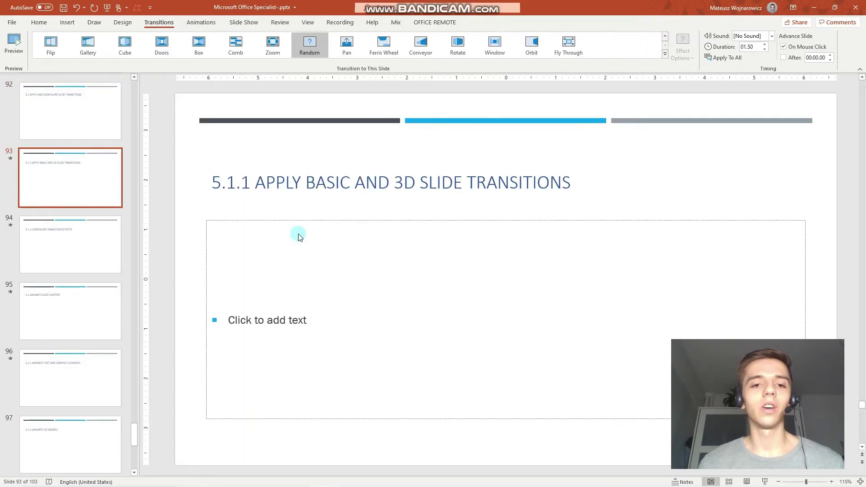
scroll(300, 238, "down", 1)
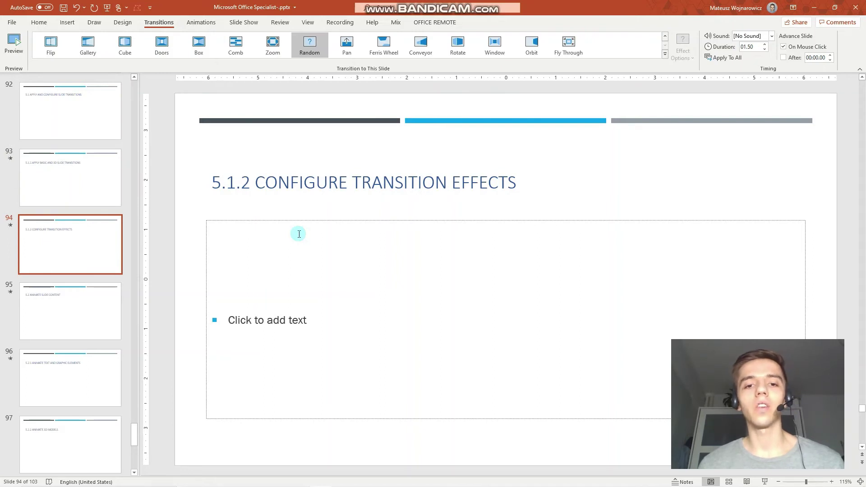
scroll(299, 233, "up", 1)
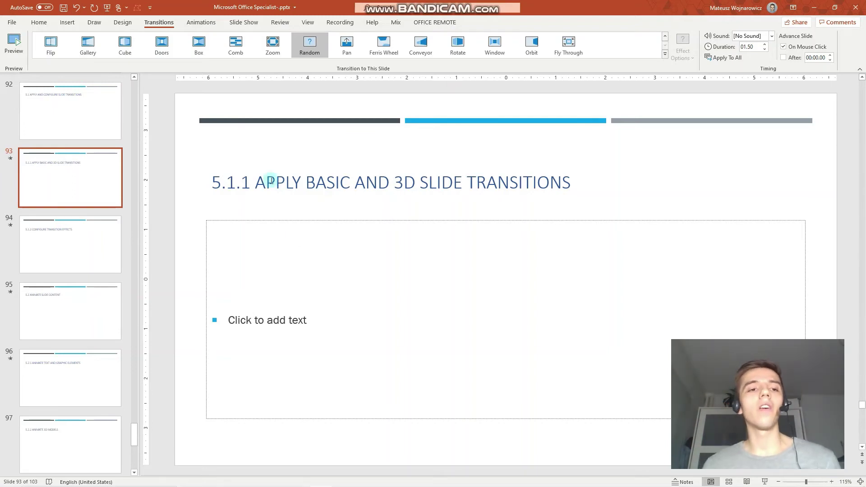
left_click(665, 54)
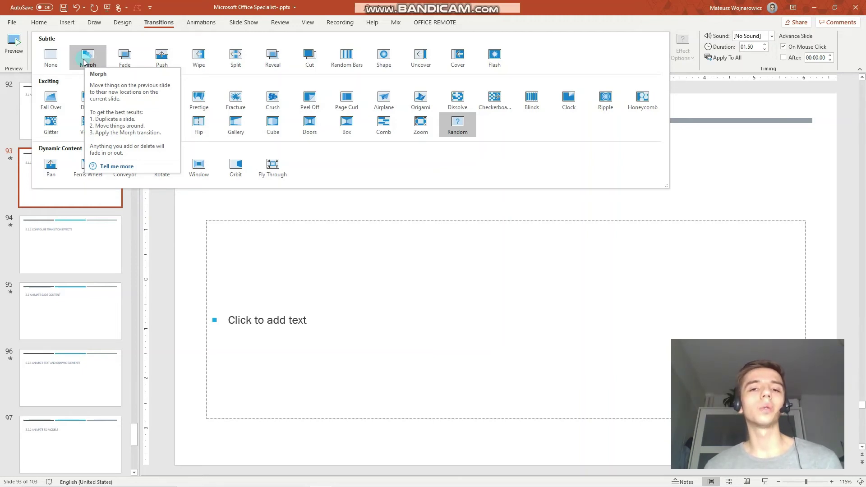
left_click(231, 207)
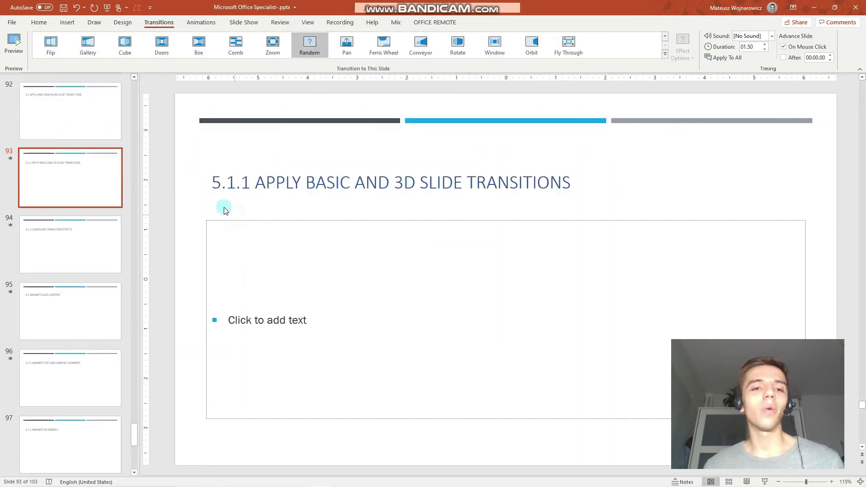
- Draw a blue rectangle above the text placeholder on slide 93
left_click(69, 24)
left_click(164, 45)
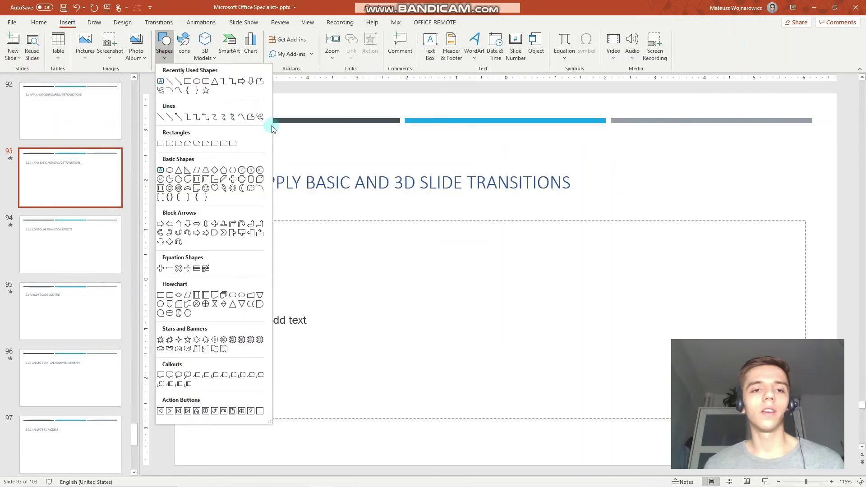
left_click(199, 82)
left_click_drag(273, 240, 383, 306)
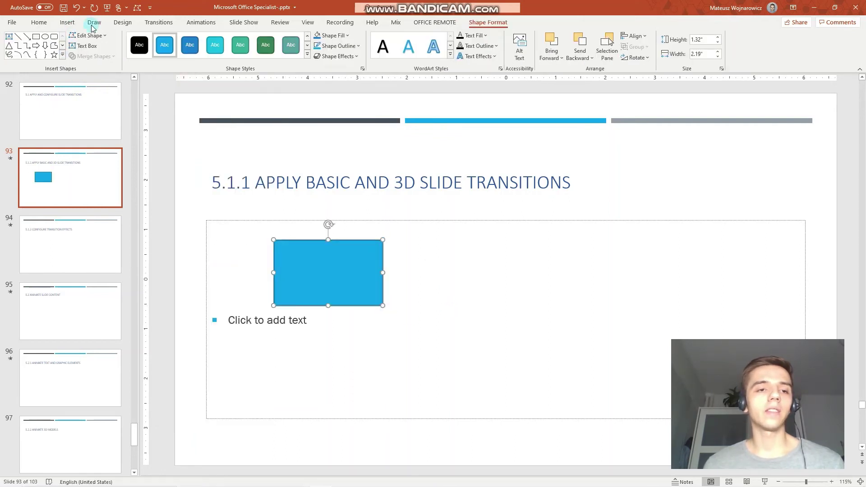
- Insert the Keychain.3mf 3D model from this device and move it right of the rectangle
left_click(69, 23)
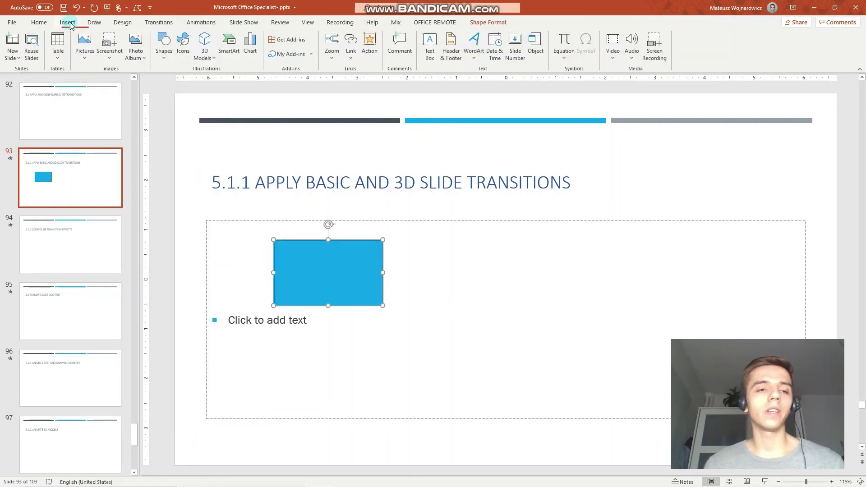
left_click(185, 45)
left_click(770, 58)
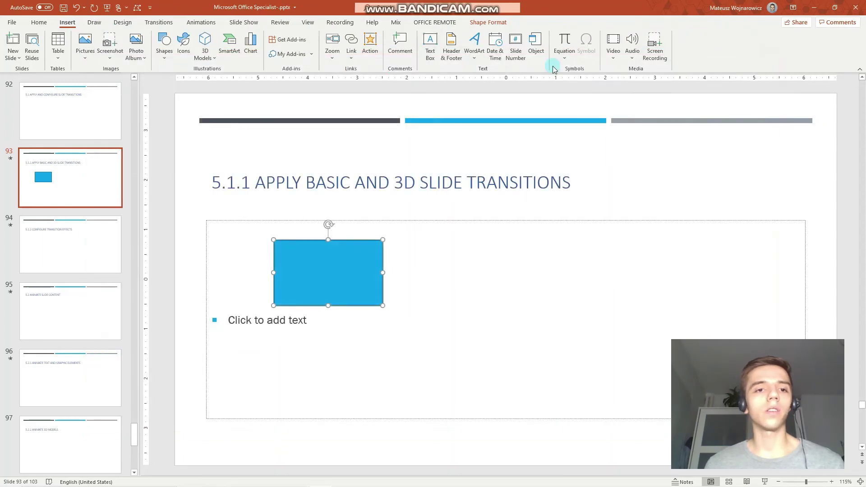
left_click(216, 58)
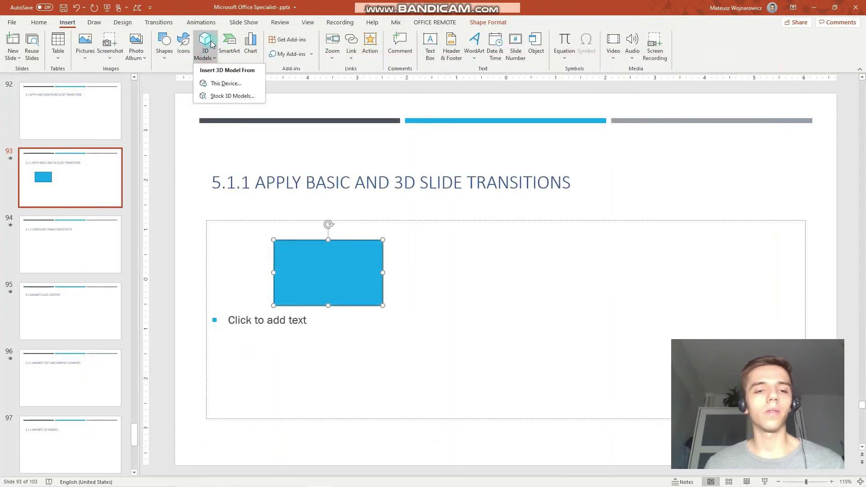
left_click(223, 82)
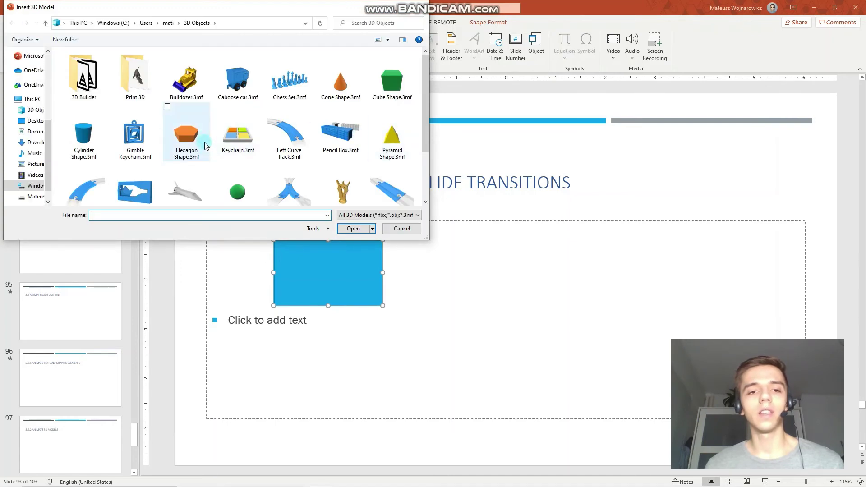
double_click(240, 145)
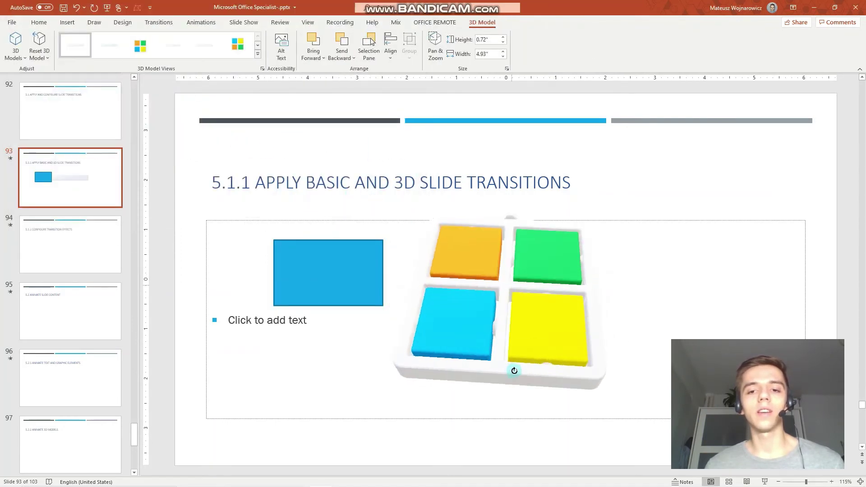
left_click_drag(496, 305, 570, 310)
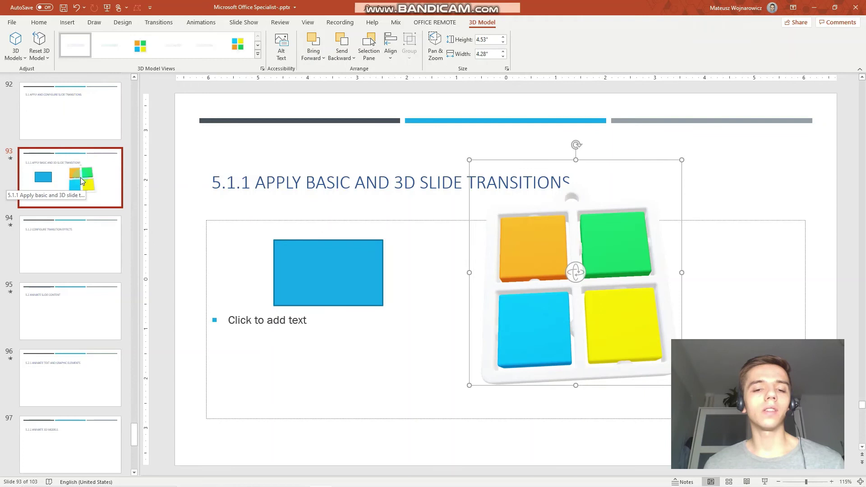
- Copy the blue rectangle and keychain model from slide 93 onto slide 94
left_click(341, 287)
left_click(596, 288, "shift")
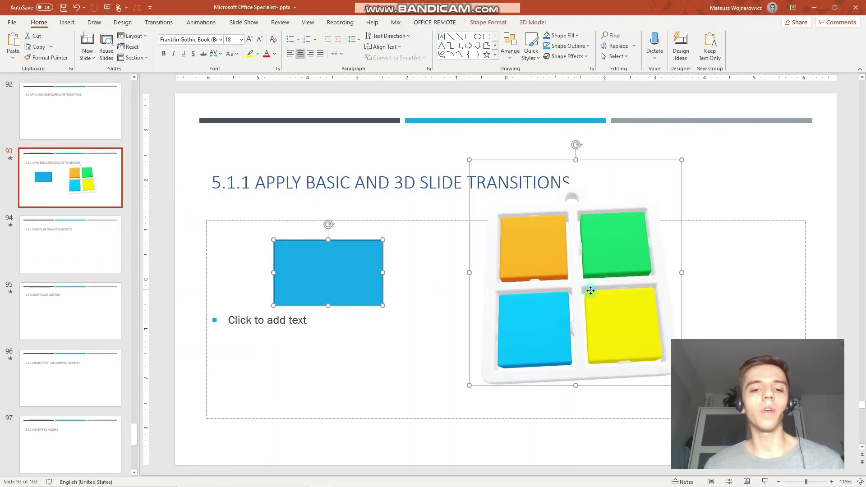
left_click(77, 244)
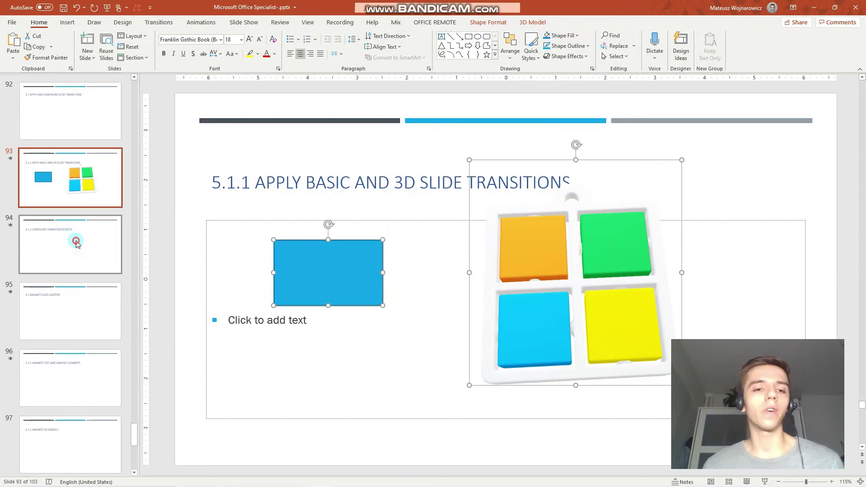
key("ctrl+v")
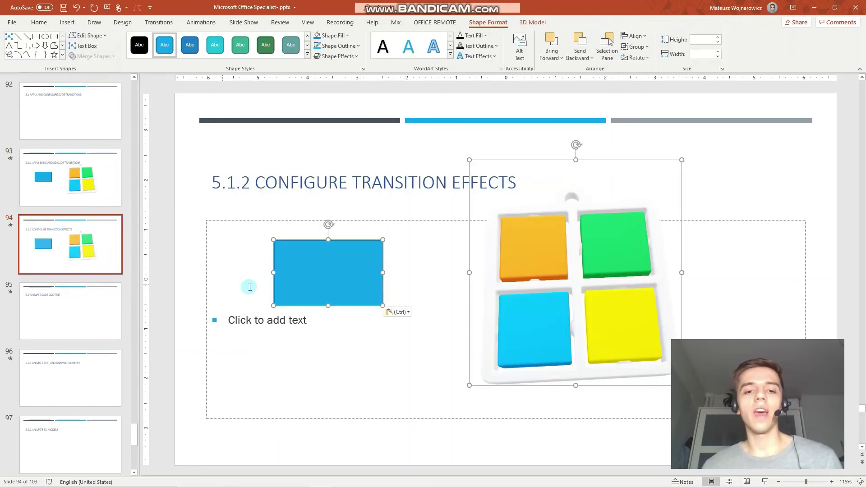
left_click(405, 436)
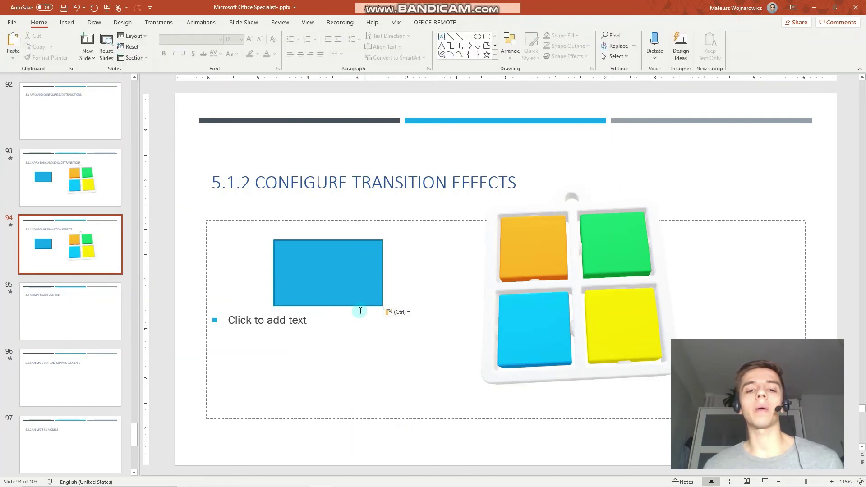
- Widen the pasted rectangle, move it below the bullet text, and give it a teal style
left_click(351, 296)
left_click_drag(273, 305, 206, 315)
left_click_drag(263, 279, 302, 393)
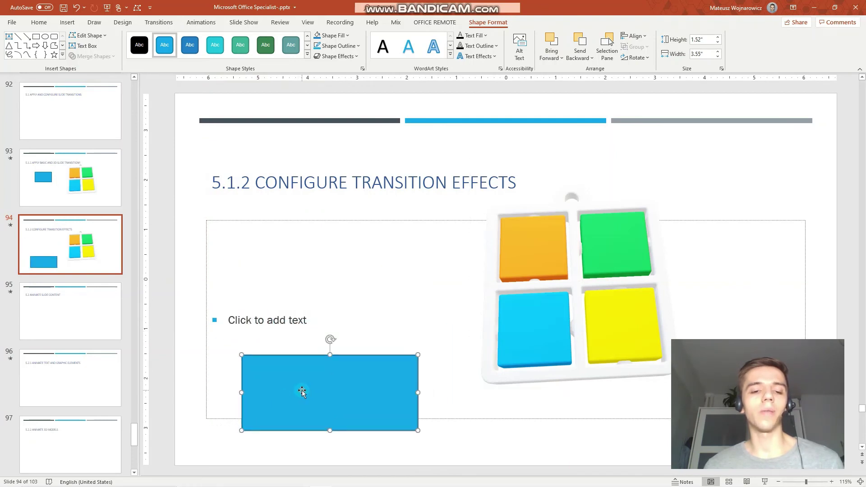
left_click(212, 54)
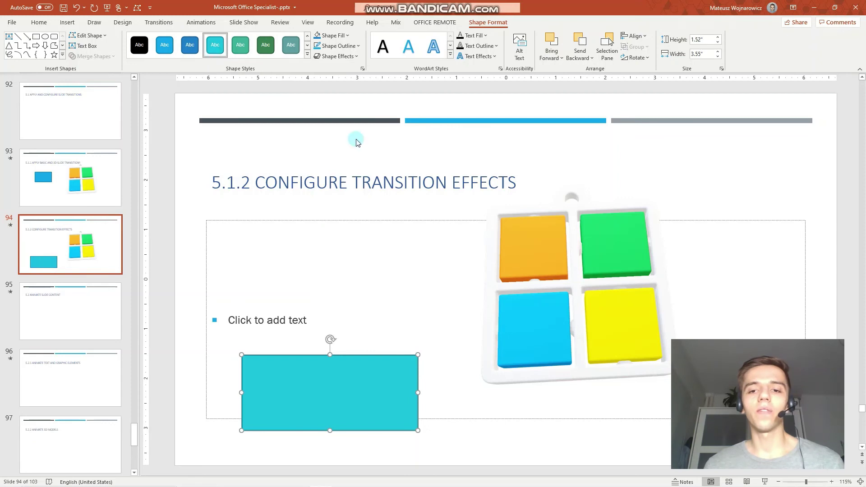
- Tilt the keychain model to a new 3D angle and enlarge it
left_click(577, 271)
left_click_drag(578, 273, 475, 383)
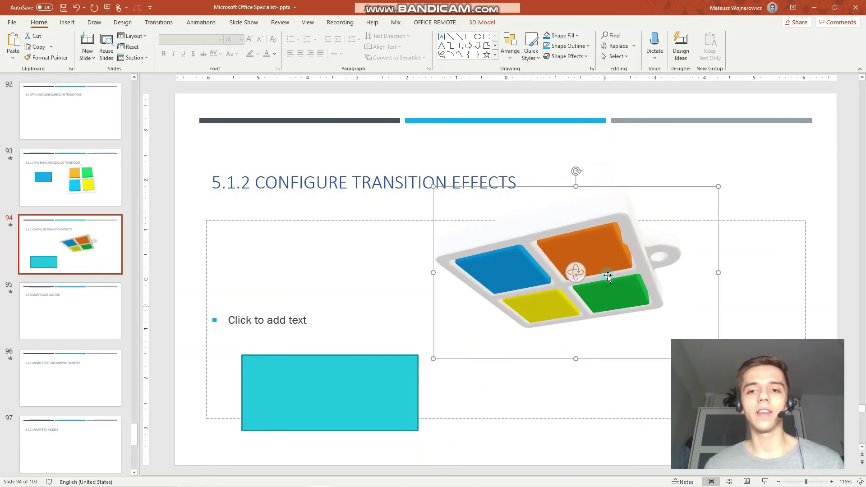
left_click_drag(719, 186, 787, 146)
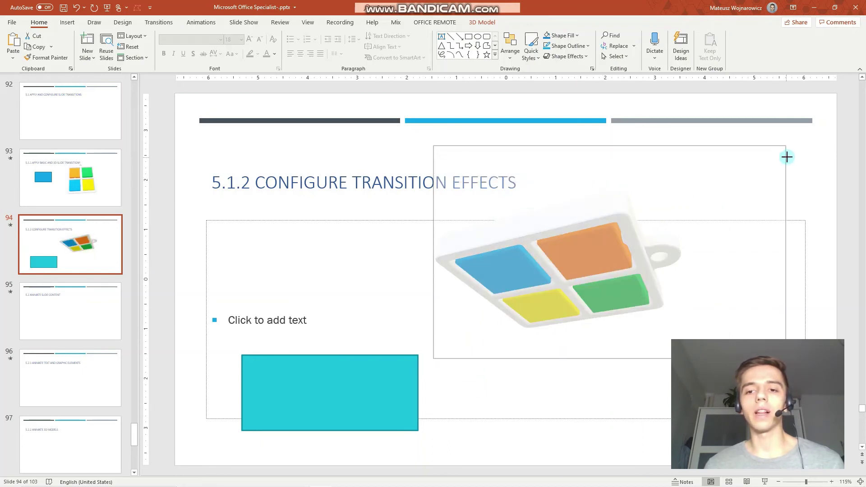
- Set slides 93 and 94 to the None transition, ending on slide 94
left_click(70, 187)
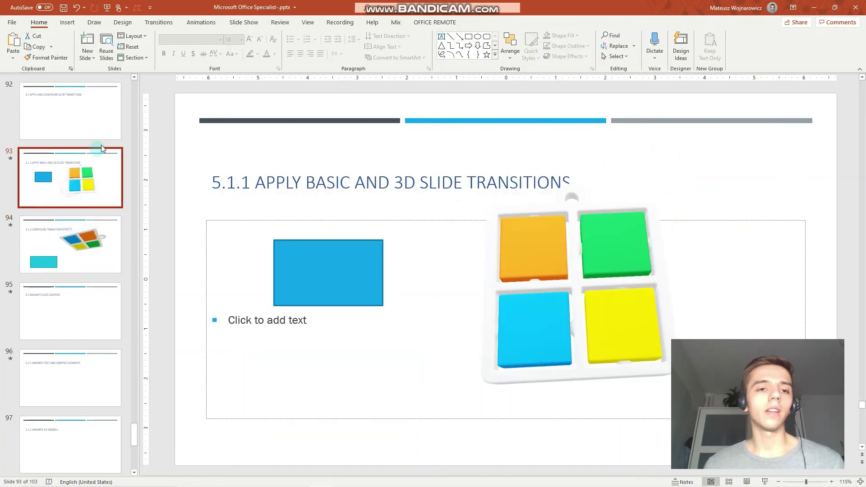
left_click(171, 20)
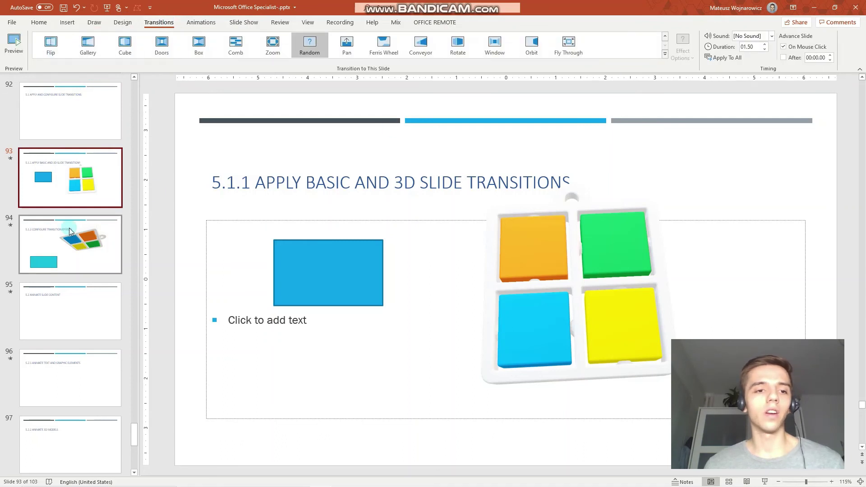
left_click(665, 54)
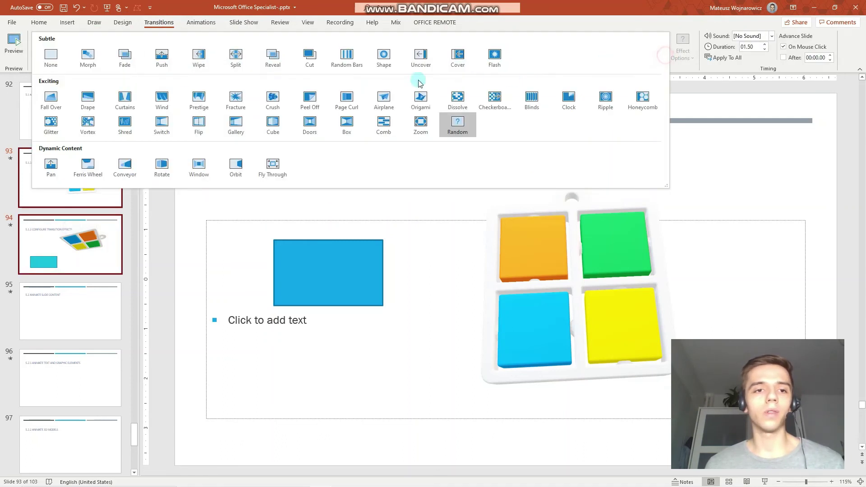
left_click(48, 57)
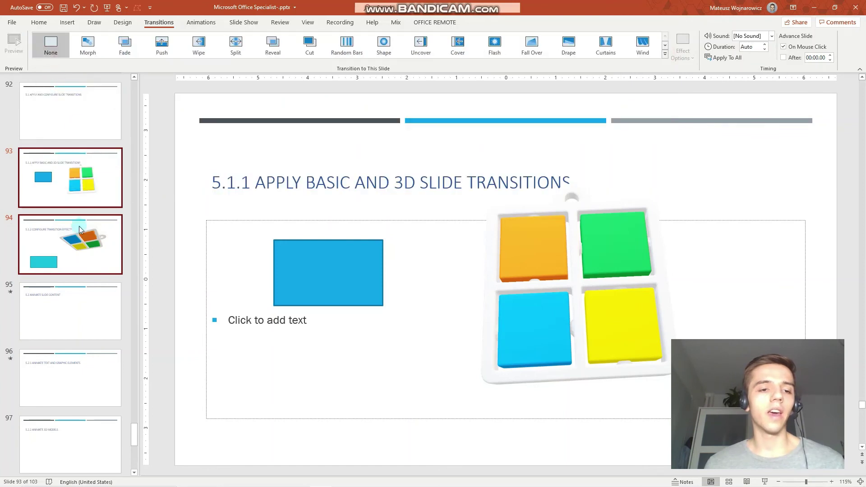
left_click(108, 184, "ctrl")
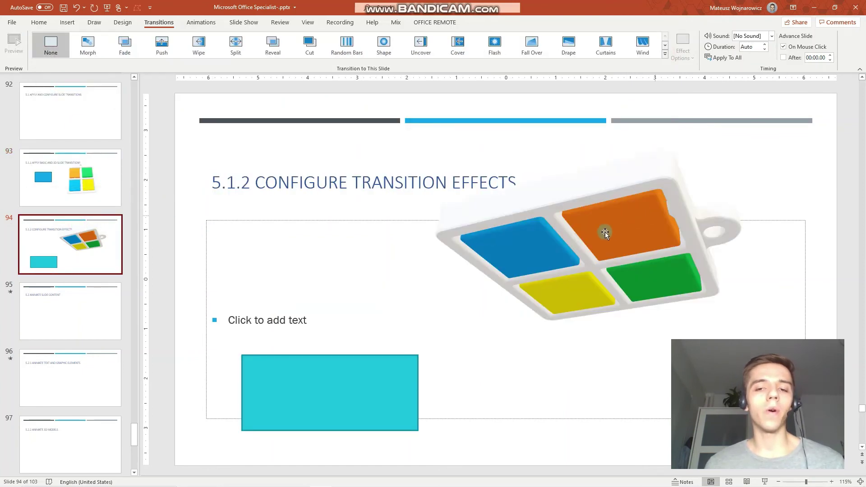
left_click(77, 183)
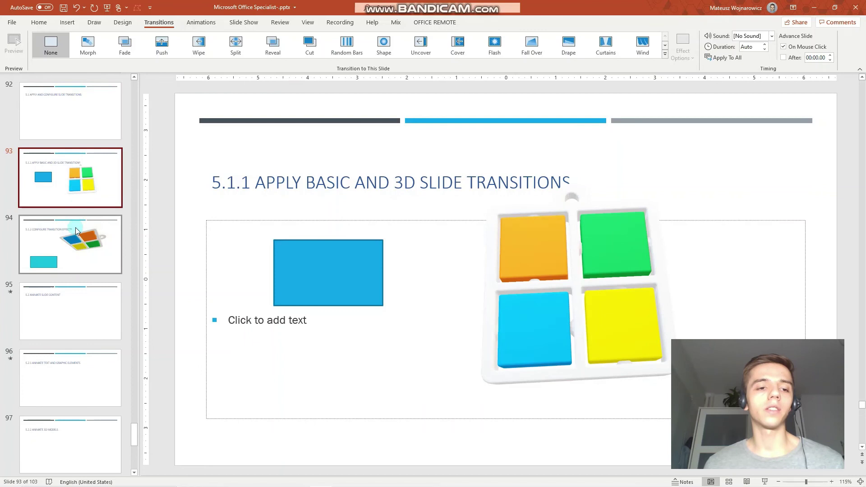
left_click(76, 233)
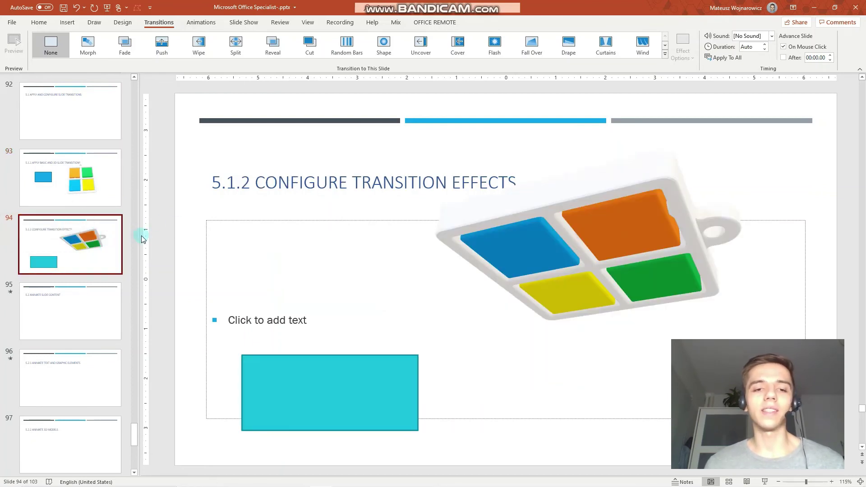
- Apply a 2-second Morph transition to slide 94 and shift the keychain model down and left
left_click(88, 46)
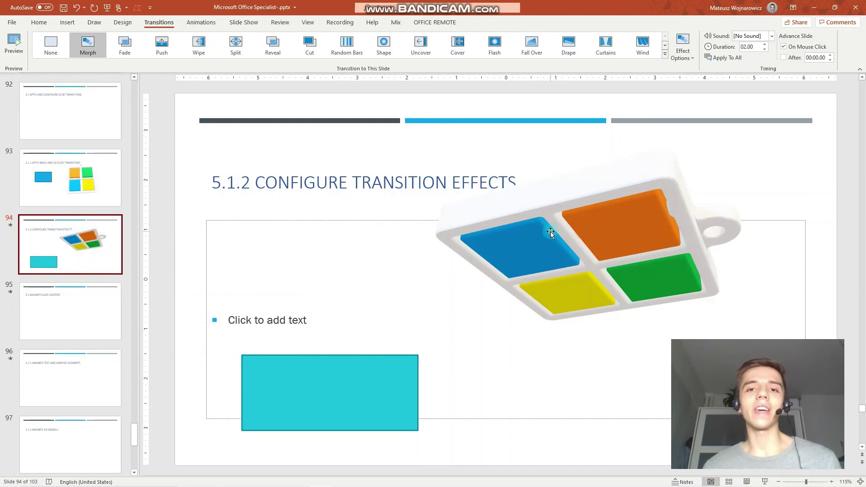
left_click_drag(550, 232, 535, 277)
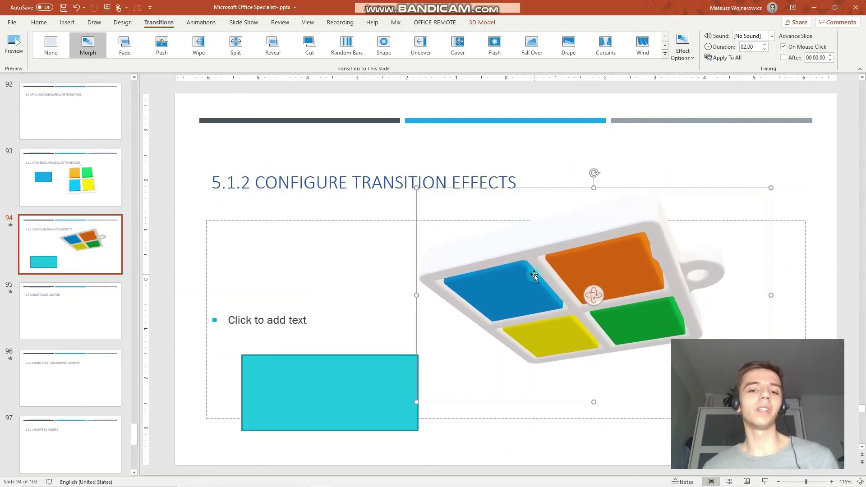